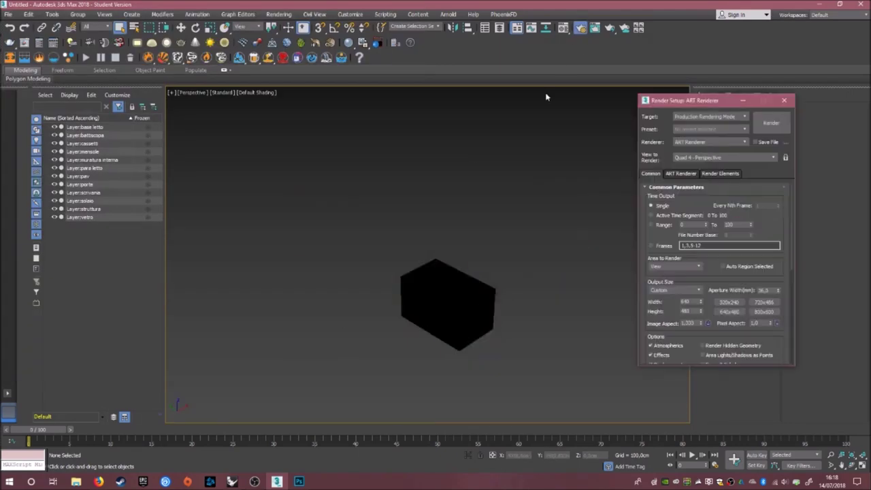
- Open the Compact Material Editor with the M shortcut
key("m")
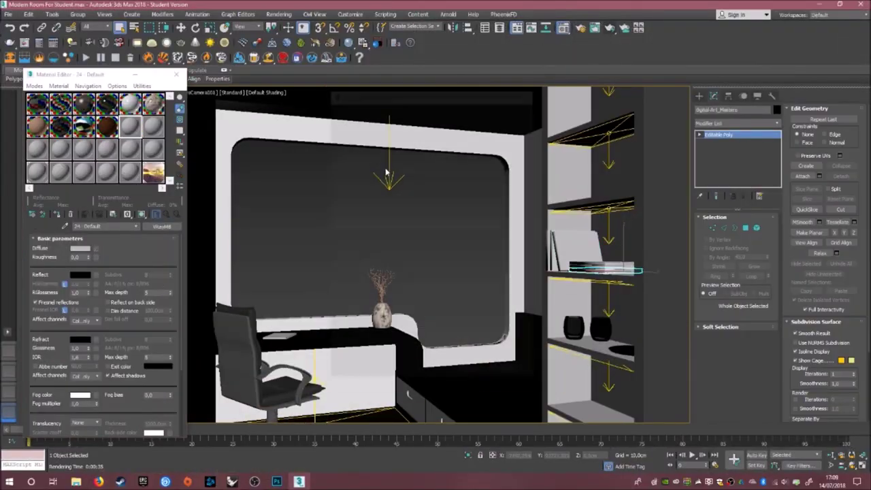
- Display the bitmap settings of the diffuse map using grungy-front-book-cover-7.jpg
left_click(59, 273)
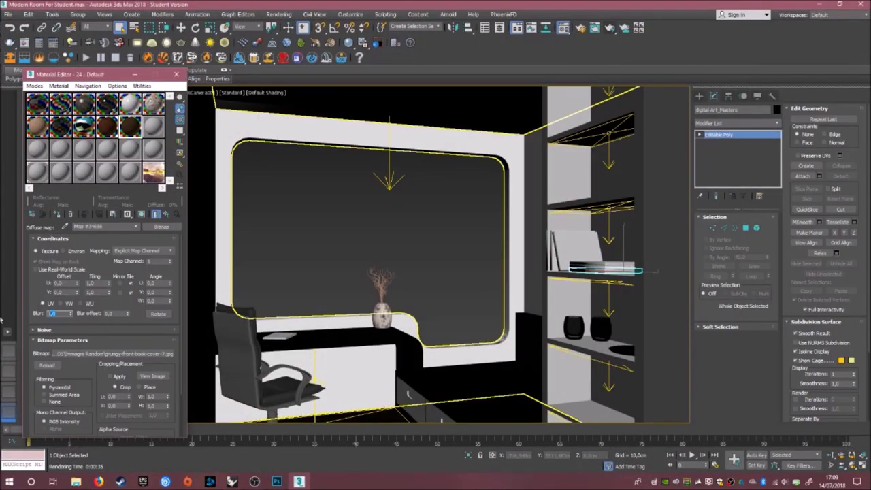